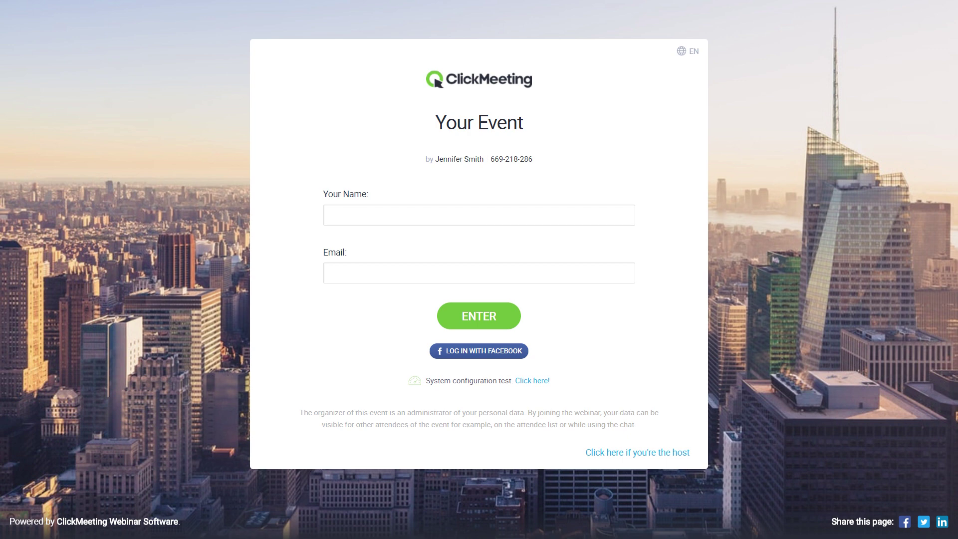
# - Run the system test and allow camera access so the HD Webcam preview passes, then view help tips
pyautogui.click(533, 385)
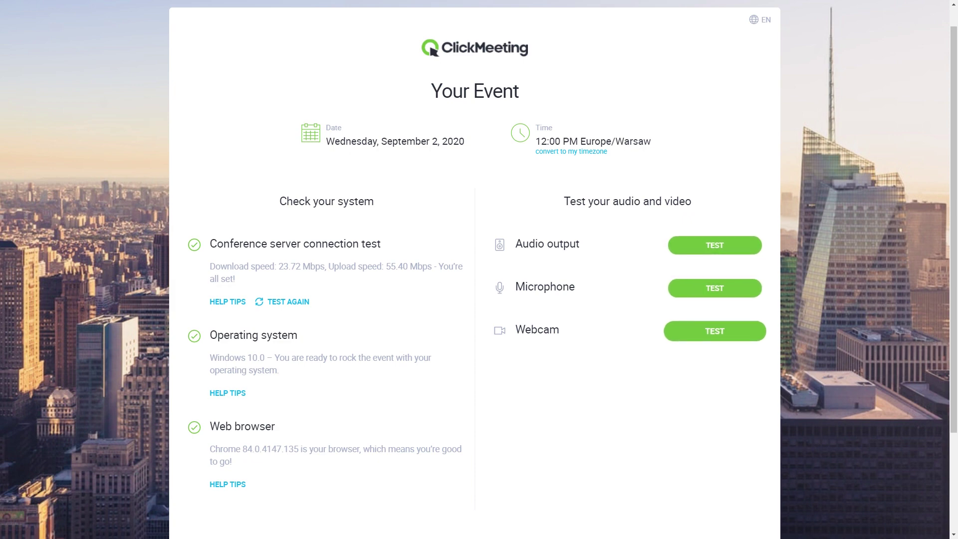
pyautogui.click(715, 332)
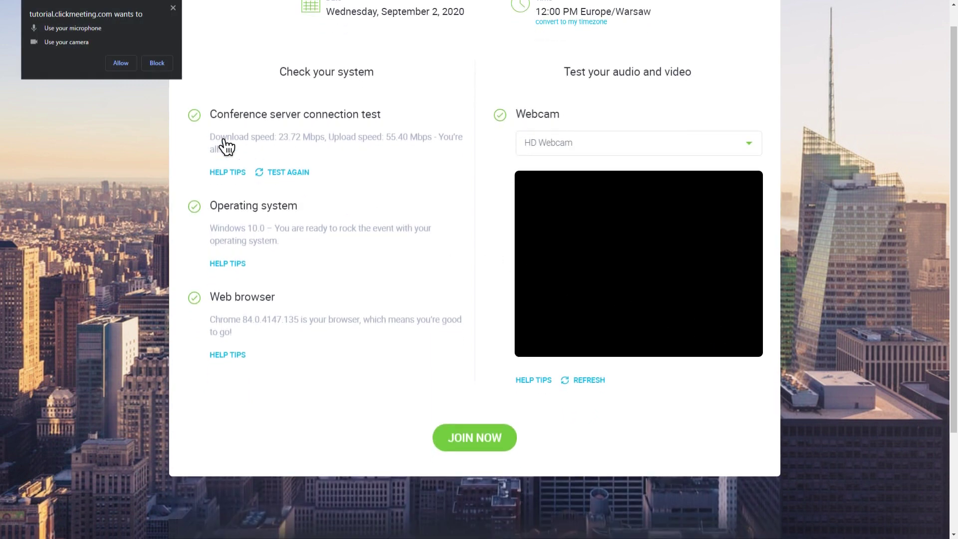
pyautogui.click(120, 63)
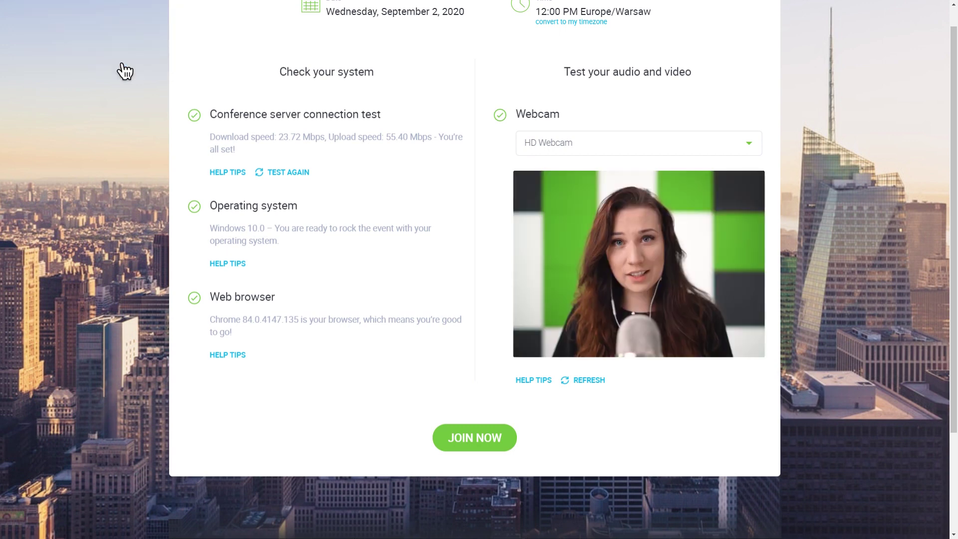
pyautogui.click(535, 382)
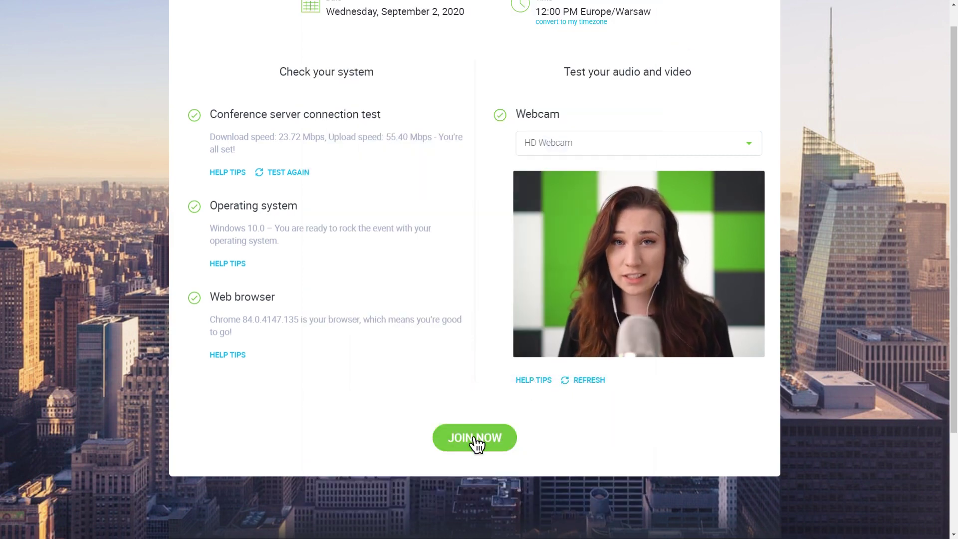
# - Join the event, entering the attendee's name and e-mail address, and enter the webinar room
pyautogui.click(475, 439)
pyautogui.write('Smith')
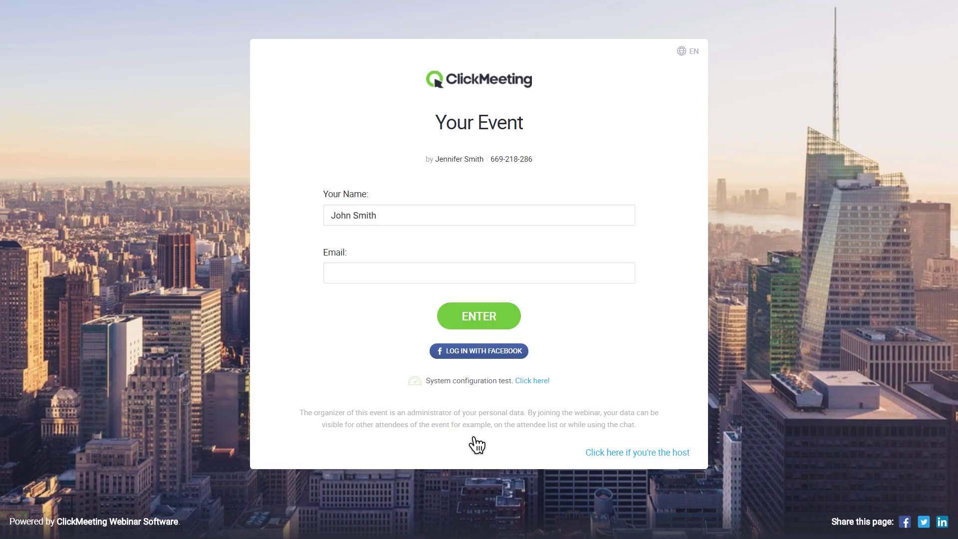
pyautogui.press('Tab')
pyautogui.click(480, 319)
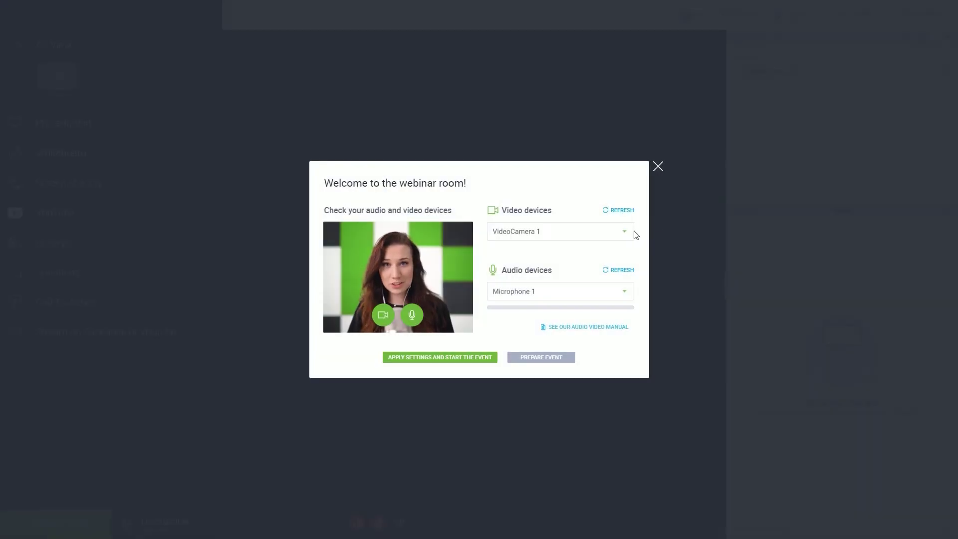
# - Choose Microphone 2 as the audio device and keep VideoCamera 1 for video
pyautogui.click(629, 233)
pyautogui.click(630, 233)
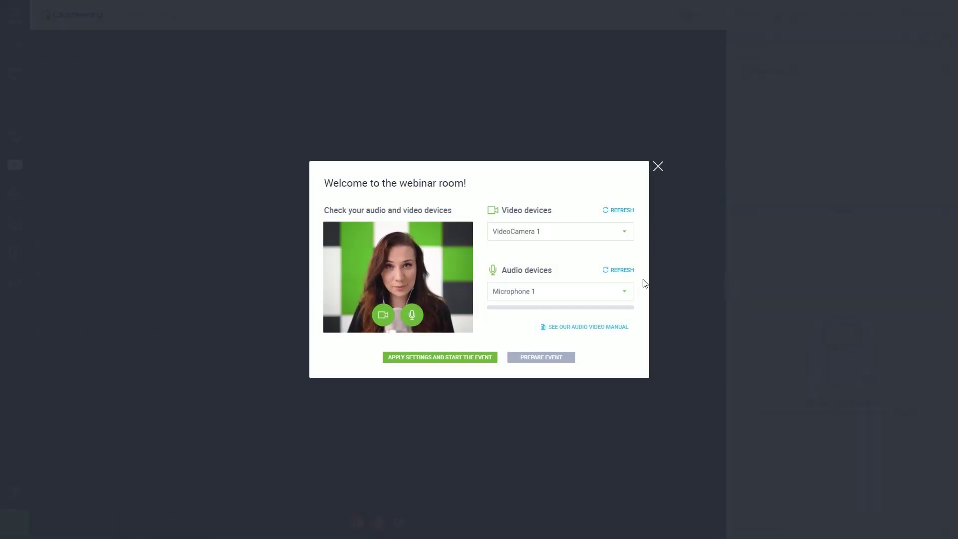
pyautogui.click(630, 293)
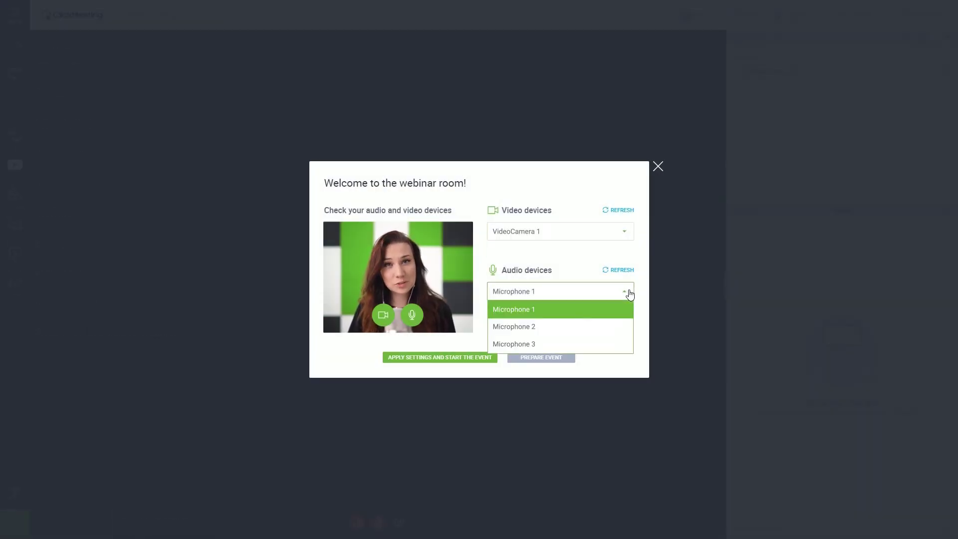
pyautogui.click(623, 327)
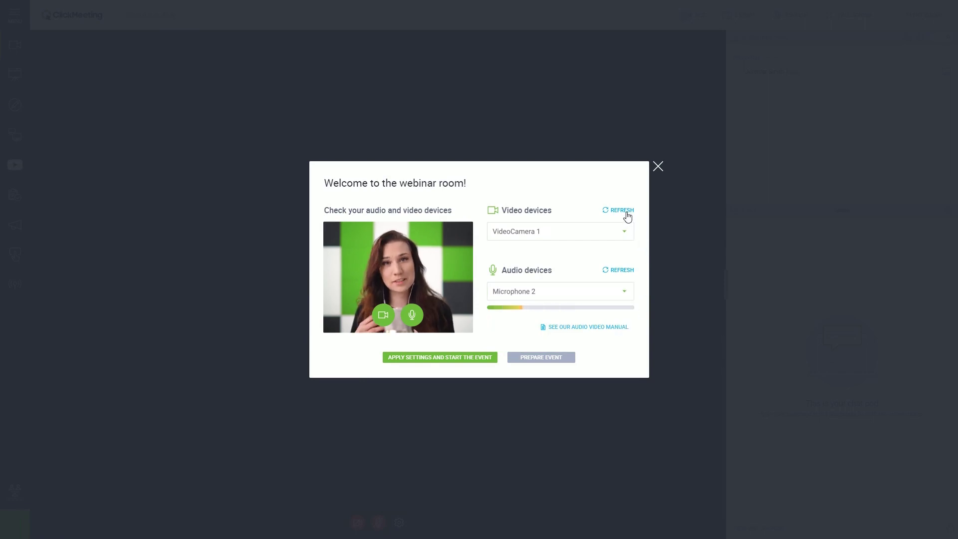
pyautogui.click(624, 232)
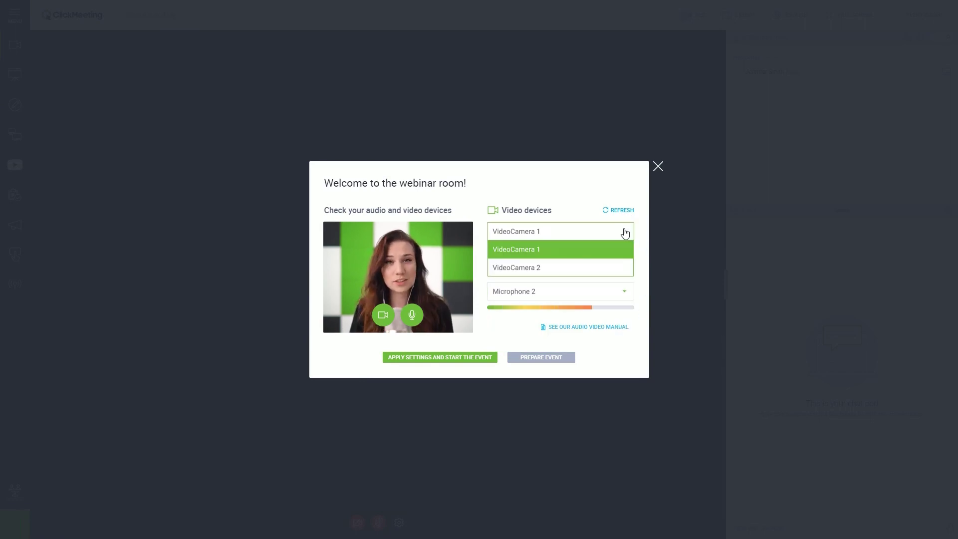
pyautogui.click(620, 251)
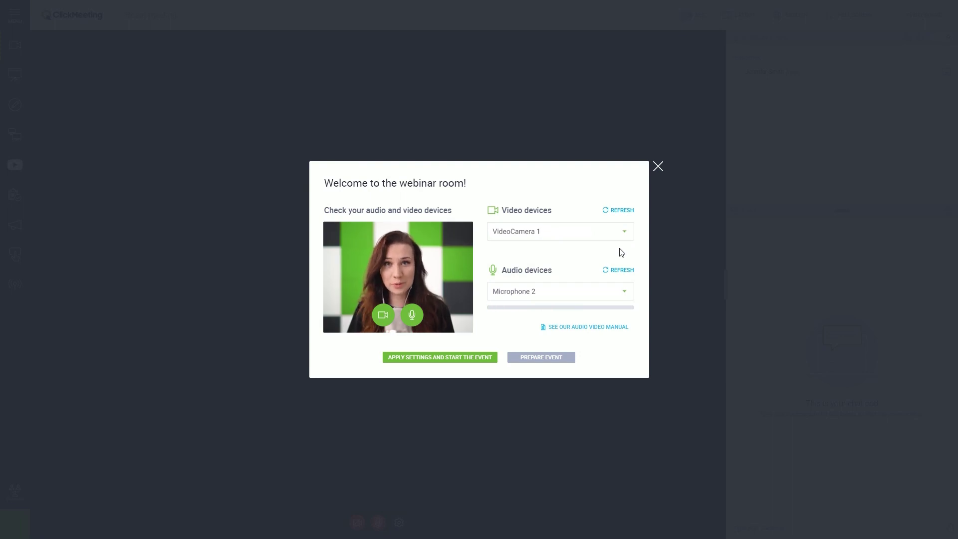
# - Prepare the event without starting it, then switch camera and microphone on and back off
pyautogui.click(540, 358)
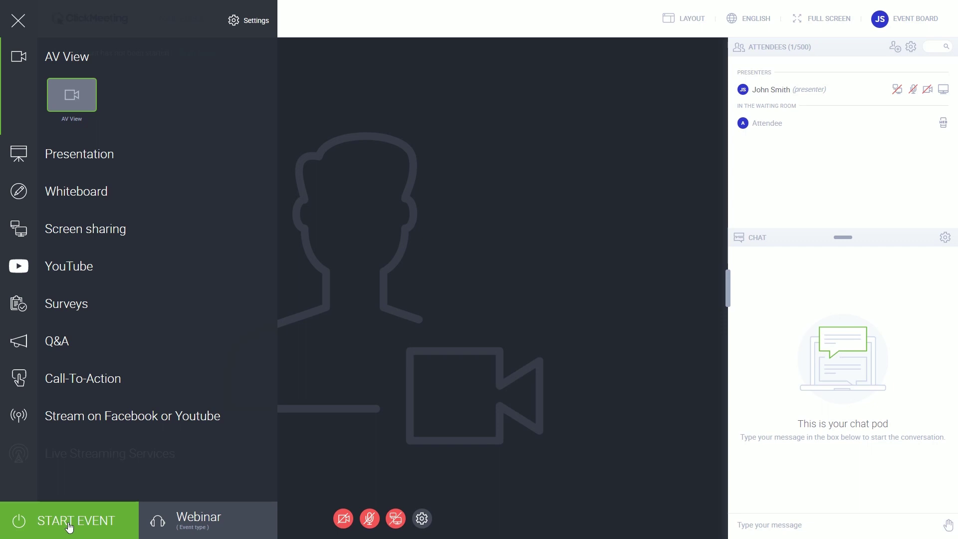
pyautogui.click(344, 522)
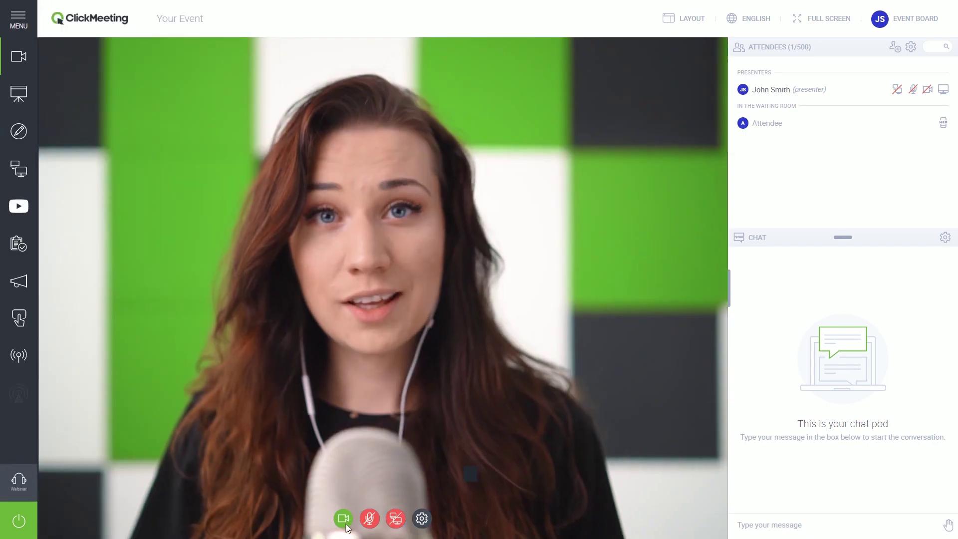
pyautogui.click(370, 522)
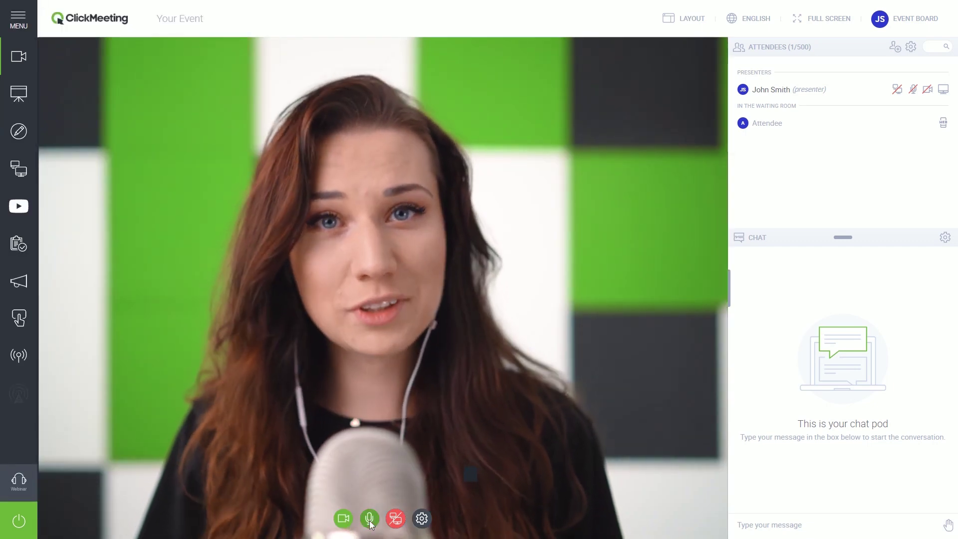
pyautogui.click(343, 519)
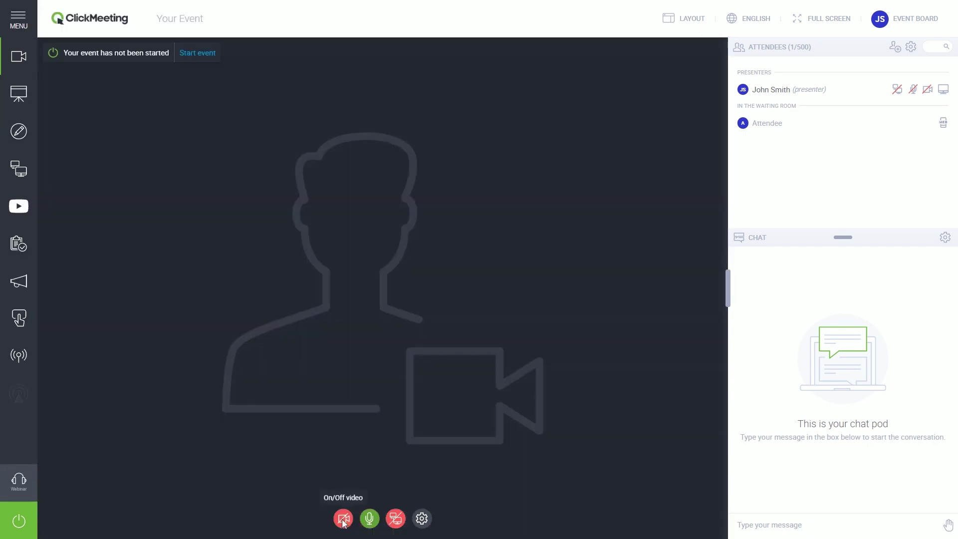
pyautogui.click(370, 522)
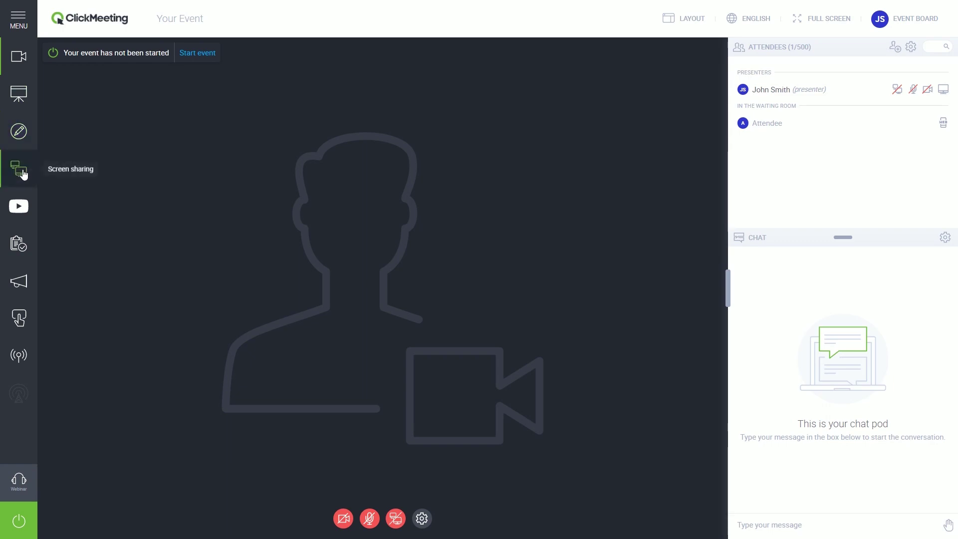
# - Load presentation.pdf from My files and reposition the AV pod, docking it back in the right column
pyautogui.click(23, 97)
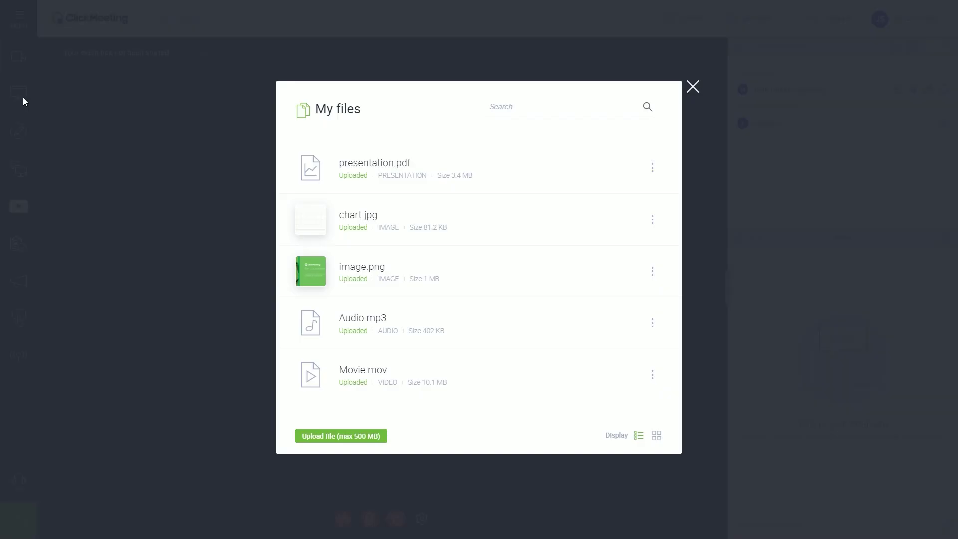
pyautogui.click(301, 168)
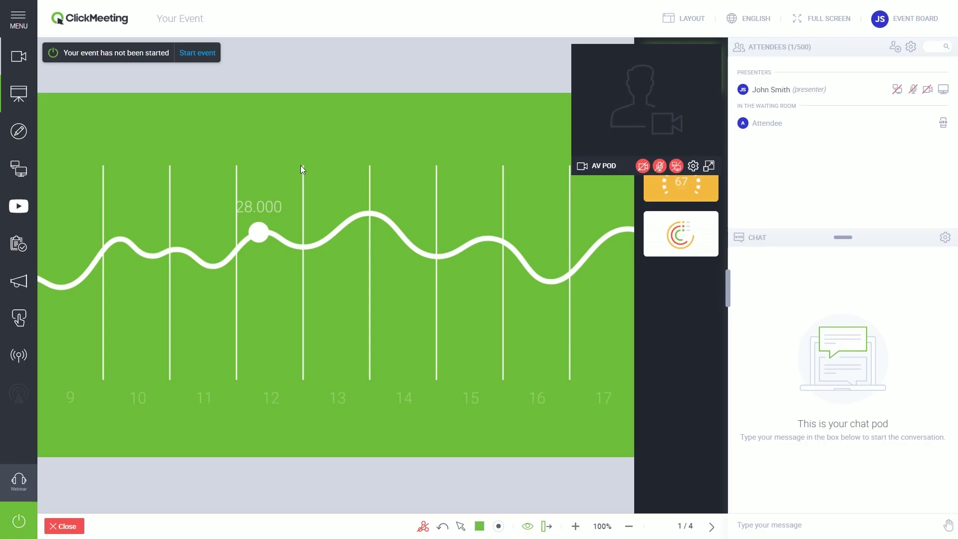
pyautogui.moveTo(654, 65); pyautogui.dragTo(145, 70)
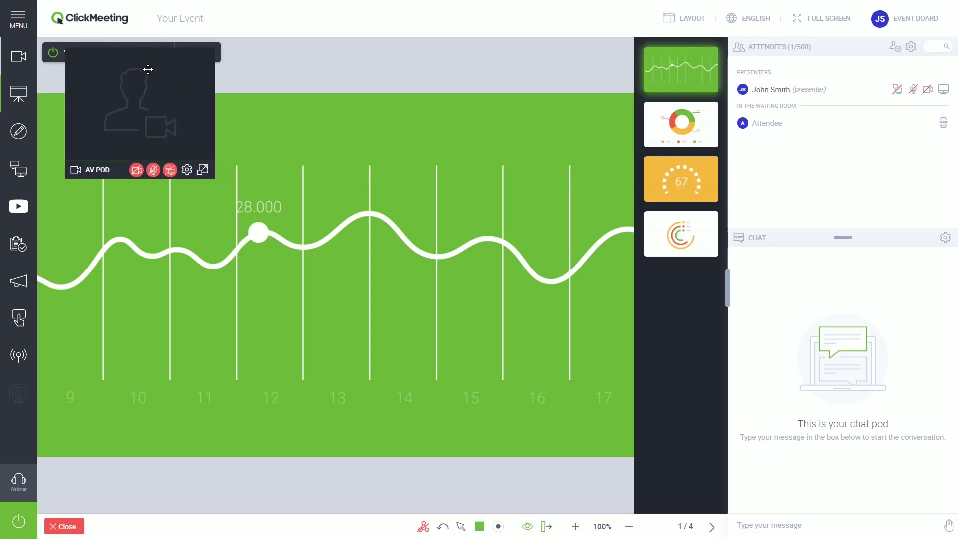
pyautogui.click(202, 170)
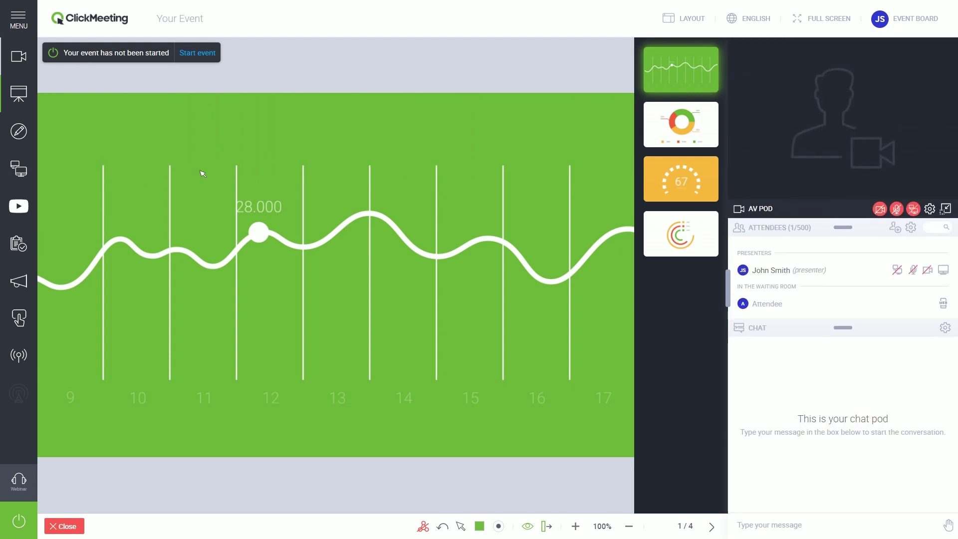
# - Turn layout synchronization on, check camera and slide views, and remove the AV View module
pyautogui.click(676, 23)
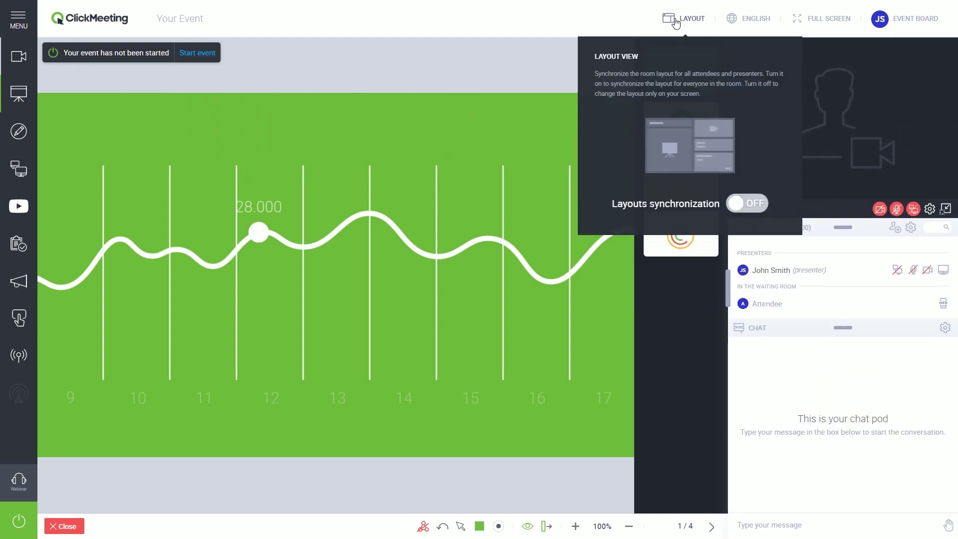
pyautogui.click(746, 202)
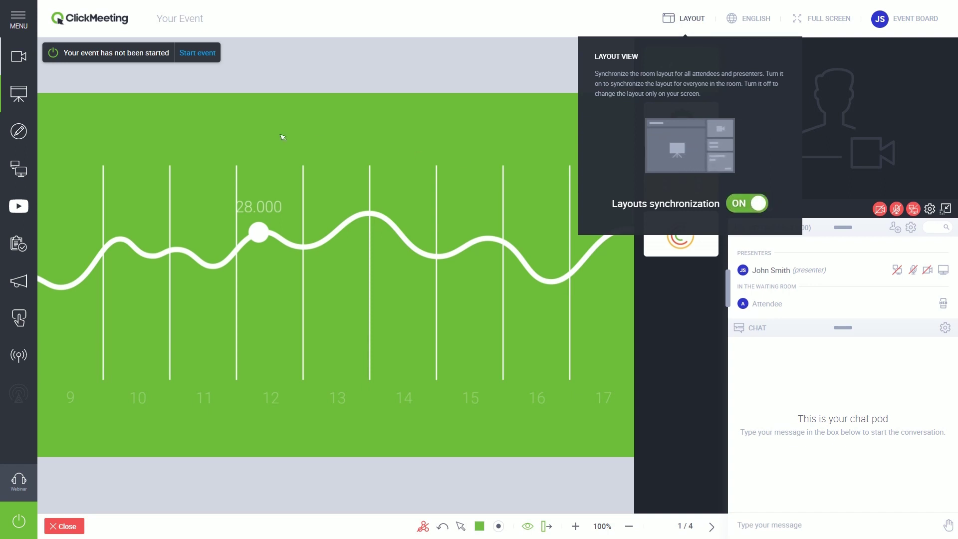
pyautogui.click(14, 59)
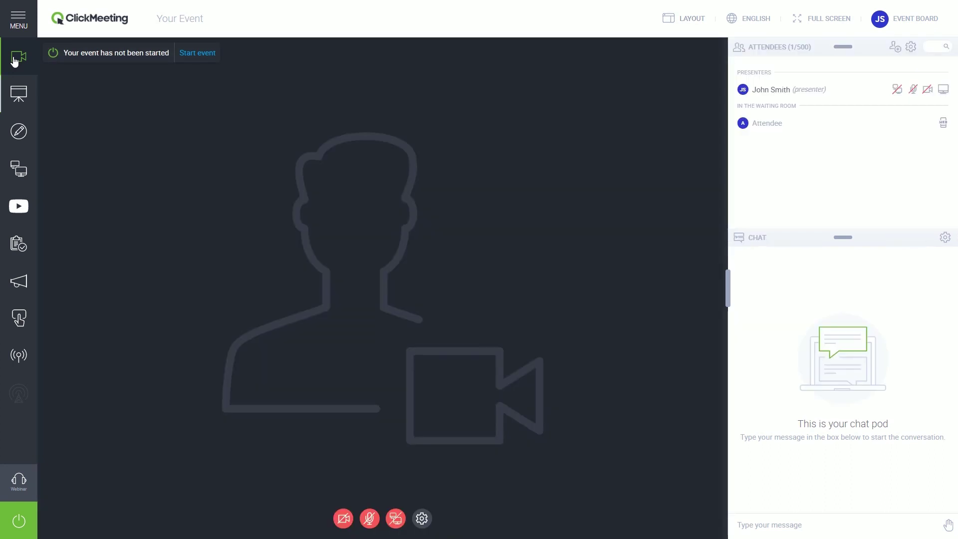
pyautogui.click(15, 96)
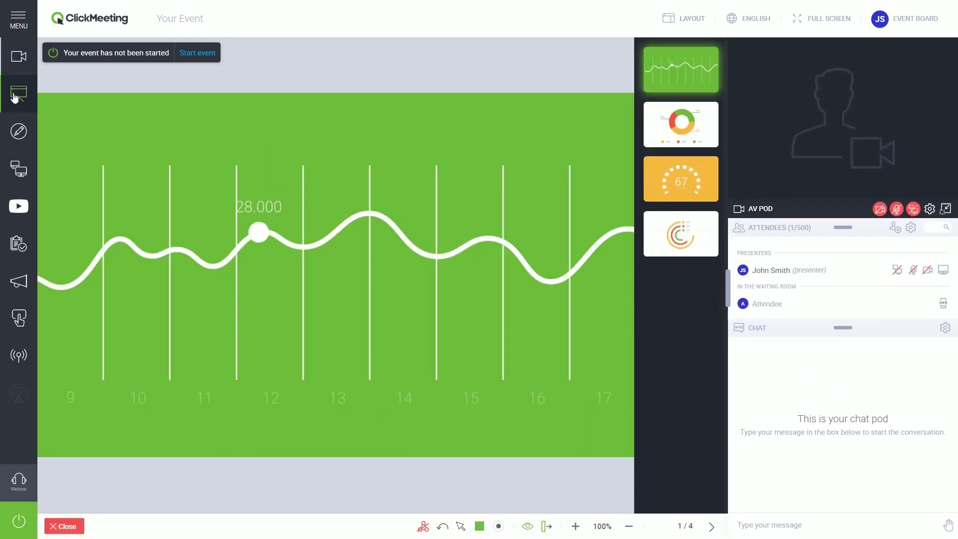
pyautogui.click(18, 22)
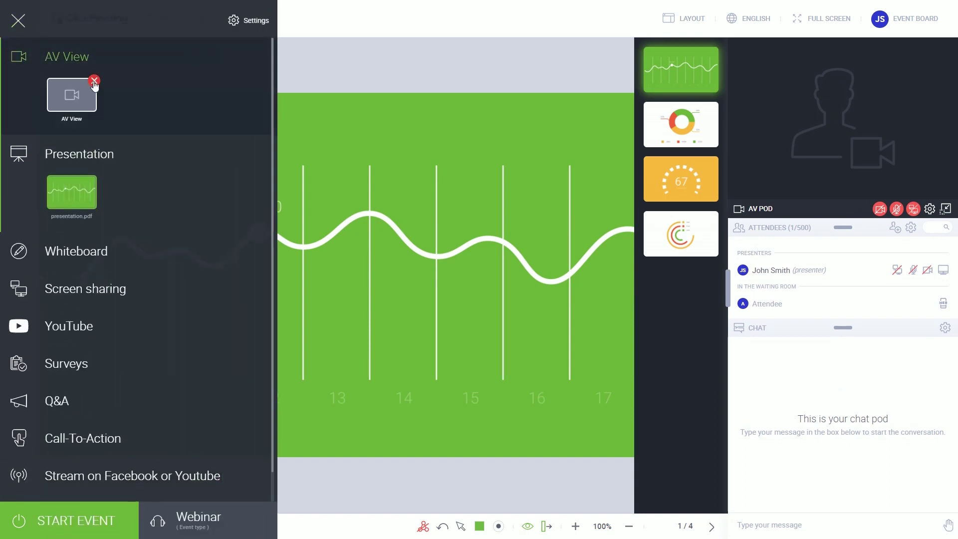
pyautogui.click(94, 82)
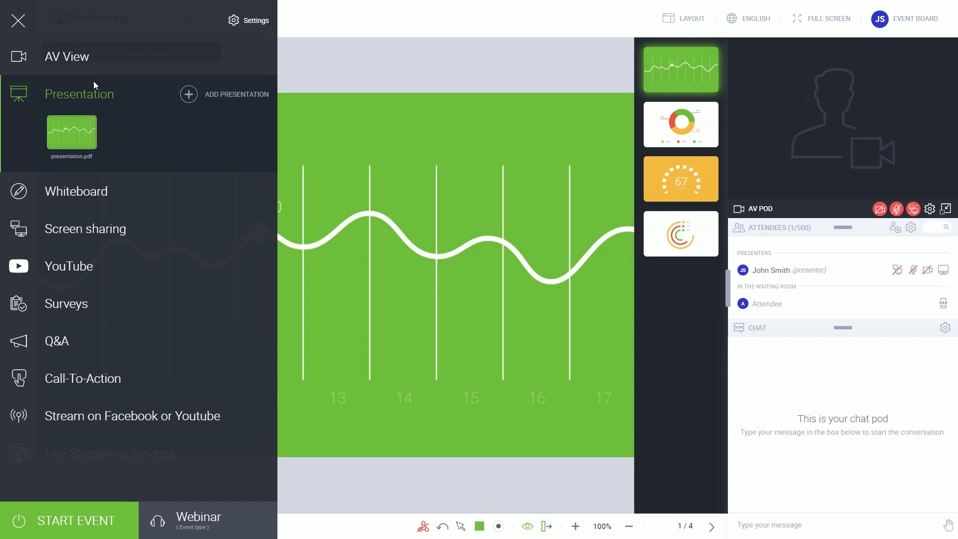
# - Close the module menu, check the language options, and review Event Info and Shared Files
pyautogui.click(286, 79)
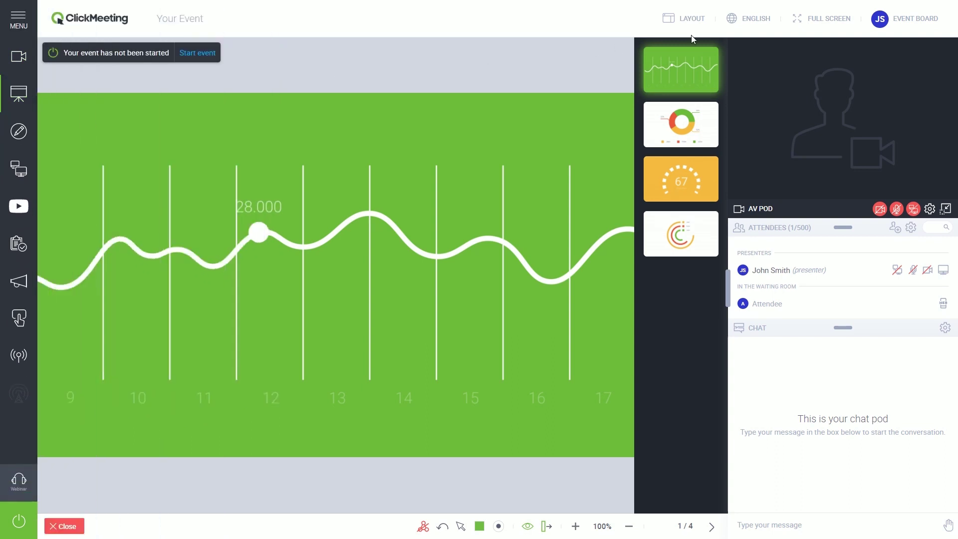
pyautogui.click(750, 27)
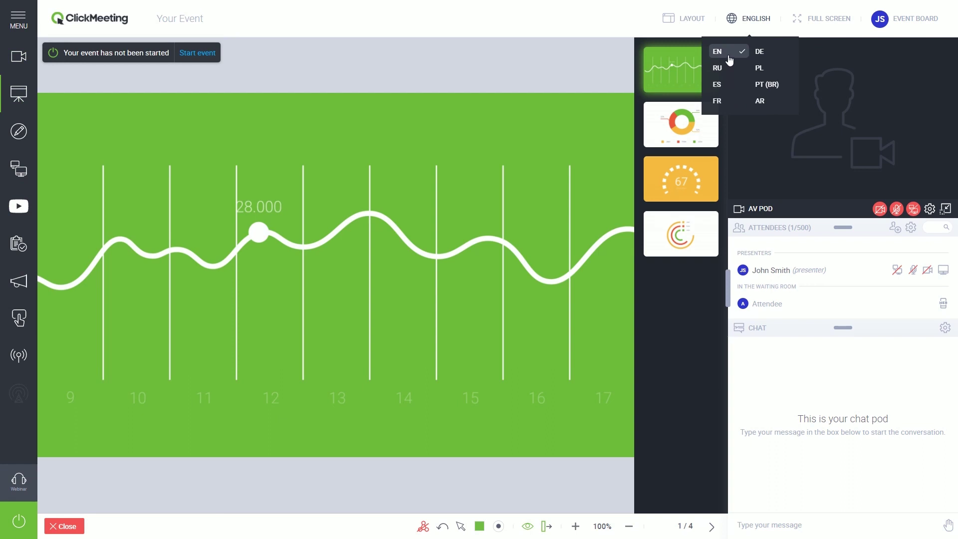
pyautogui.click(923, 20)
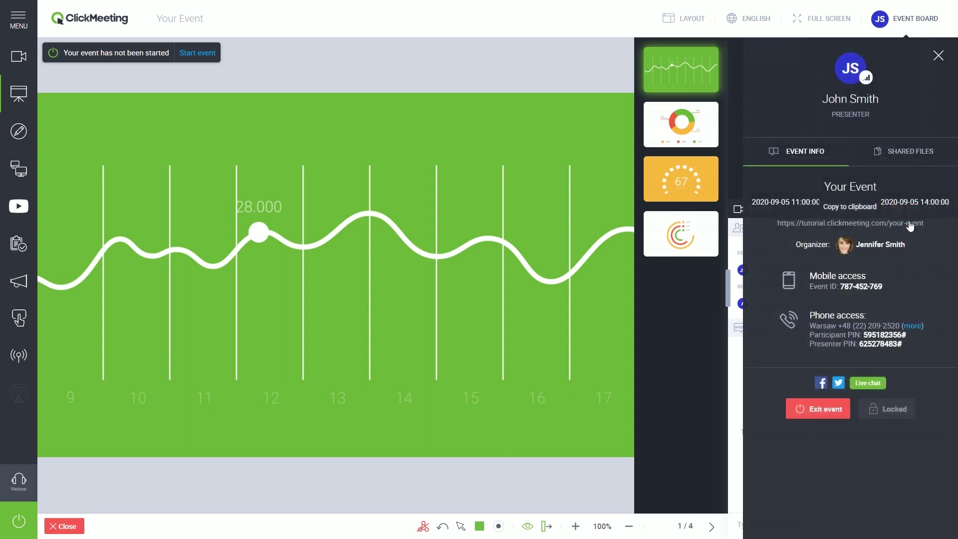
pyautogui.click(909, 153)
# - Drag the chat divider down to enlarge the attendees list and open Attendee's details
pyautogui.click(938, 56)
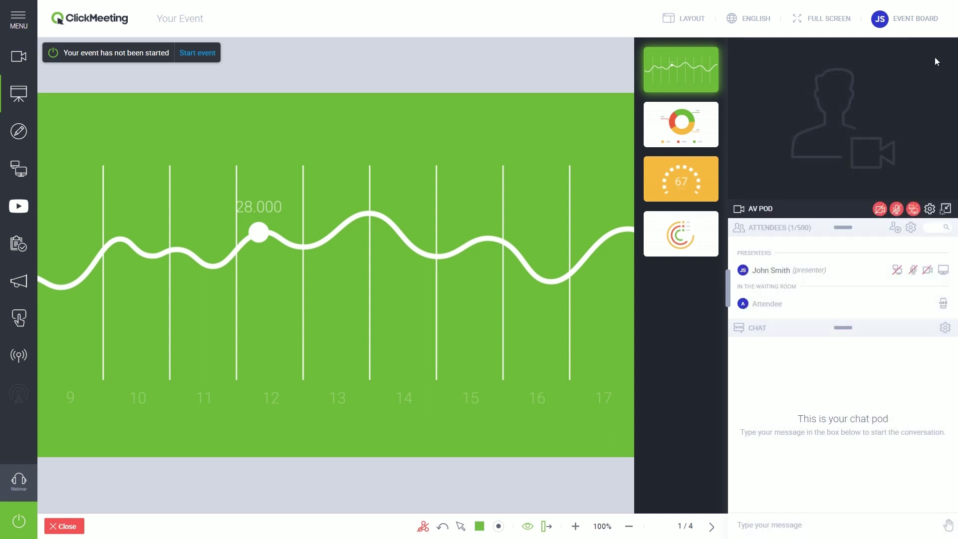
pyautogui.moveTo(838, 325); pyautogui.dragTo(832, 420)
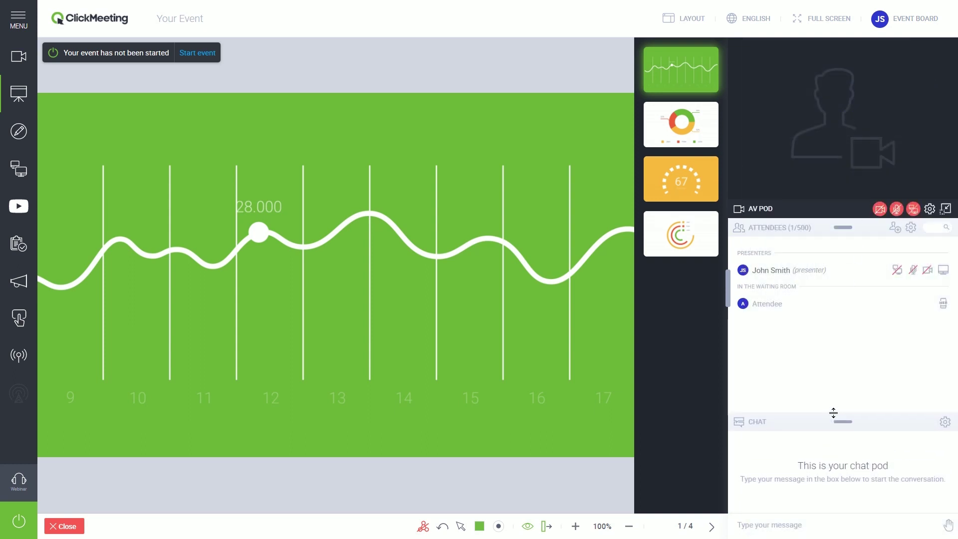
pyautogui.click(826, 310)
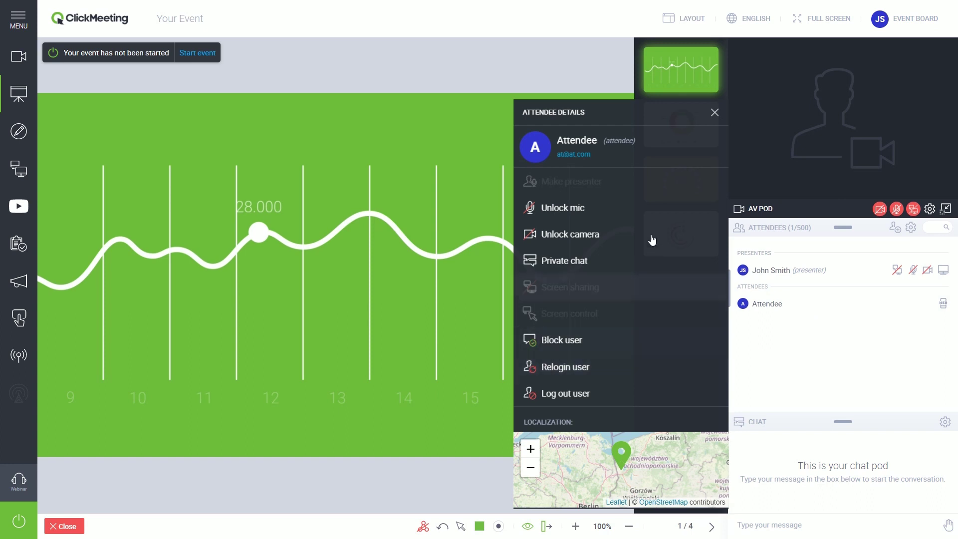
# - Restore the chat area and send 'Hello' in the chat
pyautogui.click(809, 349)
pyautogui.moveTo(843, 422); pyautogui.dragTo(839, 326)
pyautogui.click(837, 527)
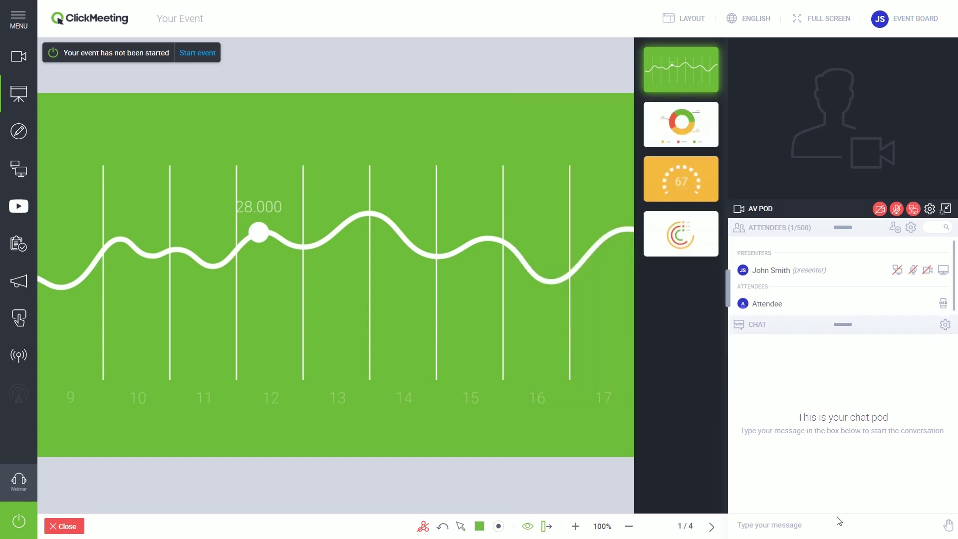
pyautogui.write('Hello')
pyautogui.press('Return')
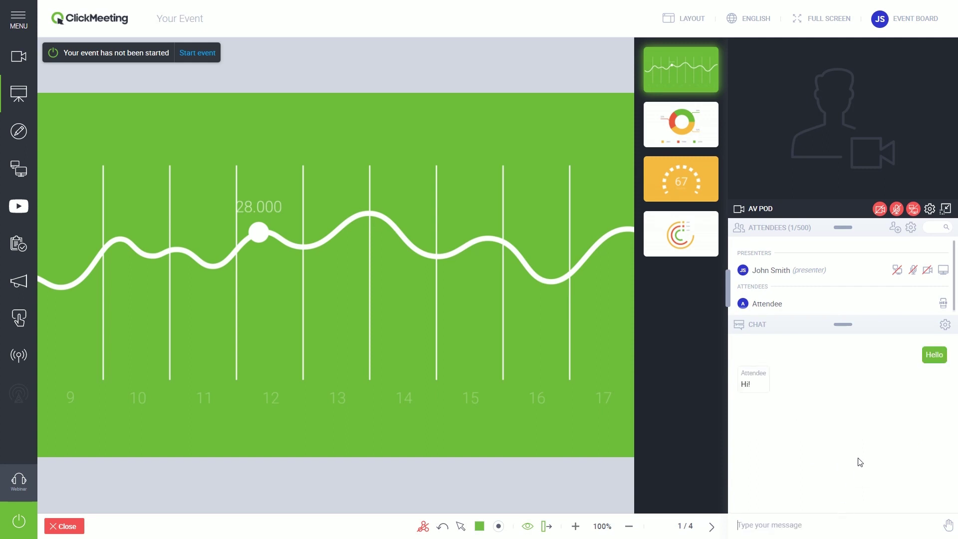
# - Switch chat moderation on in Chat options, then back off
pyautogui.click(950, 326)
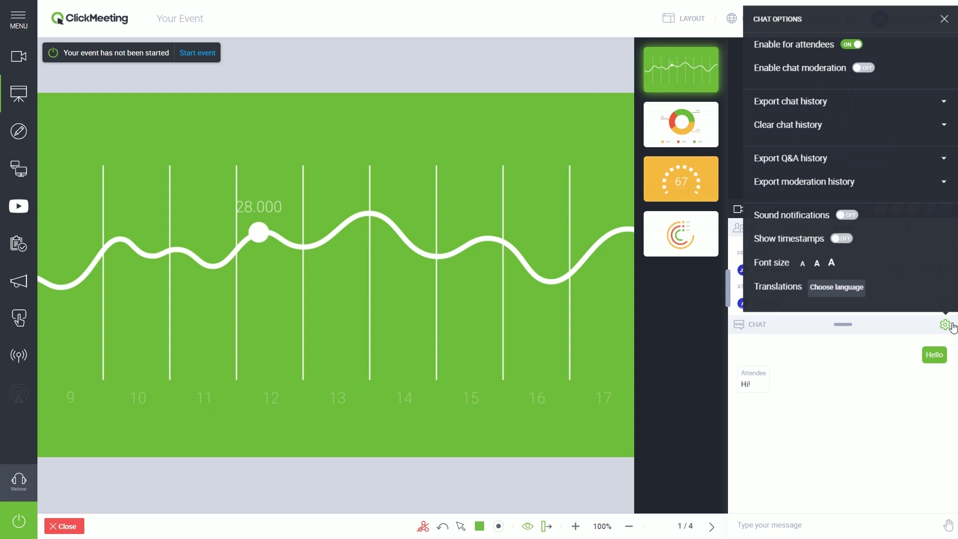
pyautogui.click(863, 68)
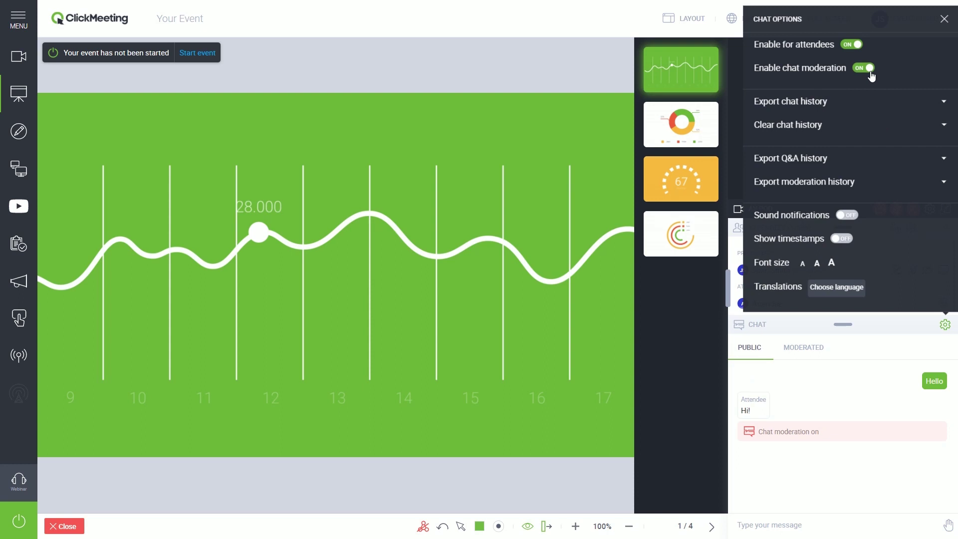
pyautogui.click(867, 69)
# - Set the presenter's status to Raise hand from the status choices beside the message box
pyautogui.click(942, 20)
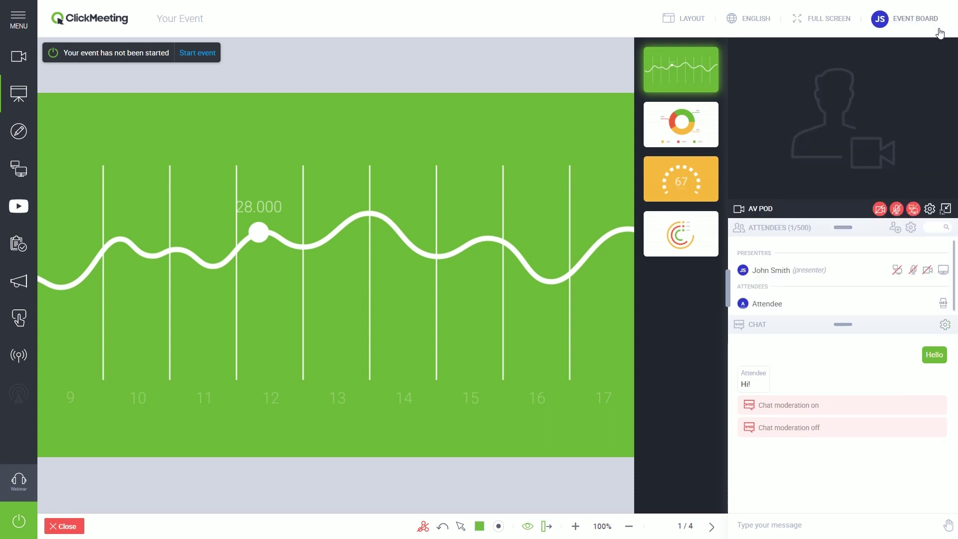
pyautogui.click(948, 525)
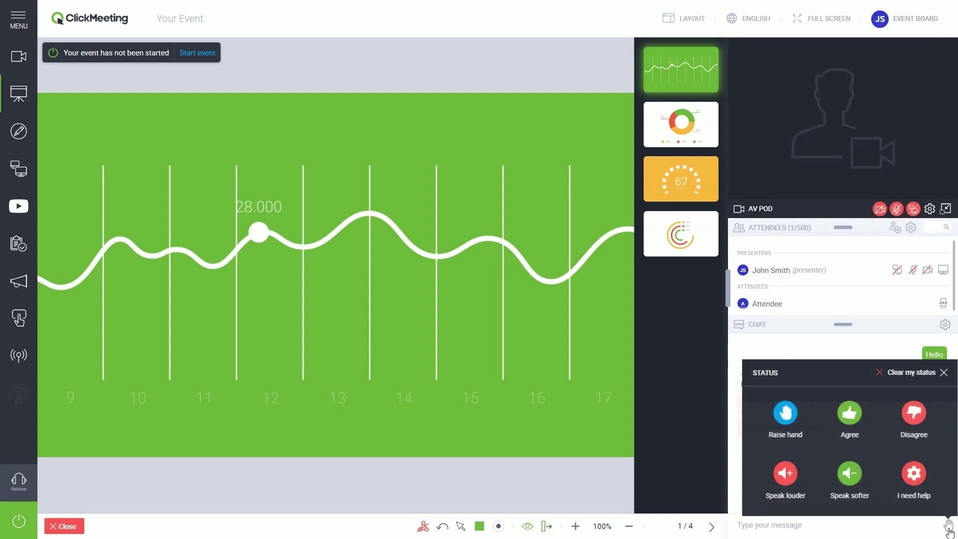
pyautogui.click(786, 413)
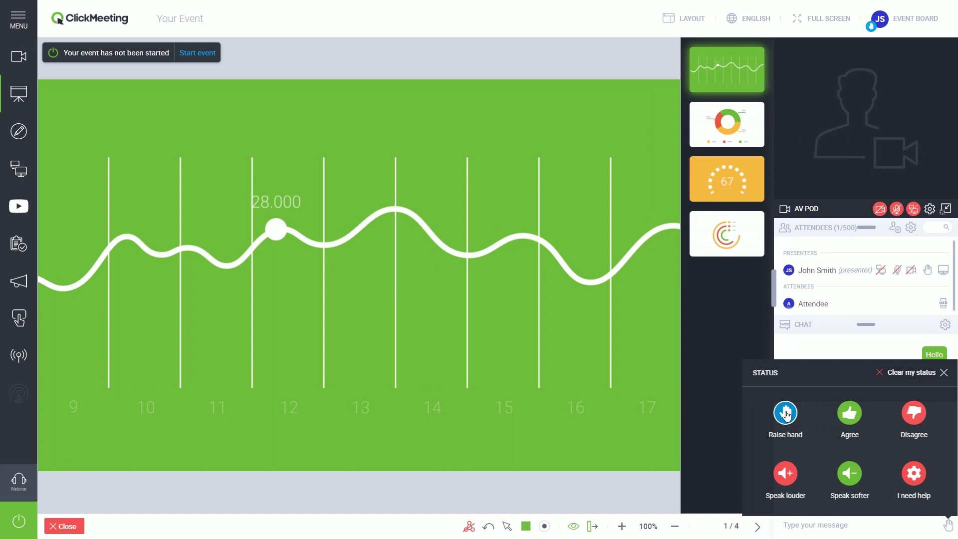
pyautogui.click(945, 374)
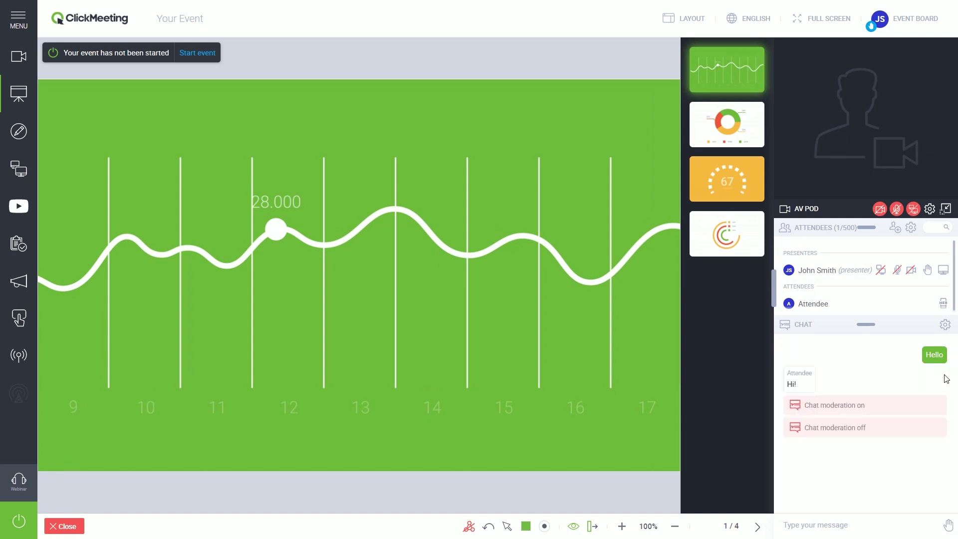
# - Enable Q&A, submit 'Question?' as a question, publish it, then publish Question 2 instead
pyautogui.click(20, 291)
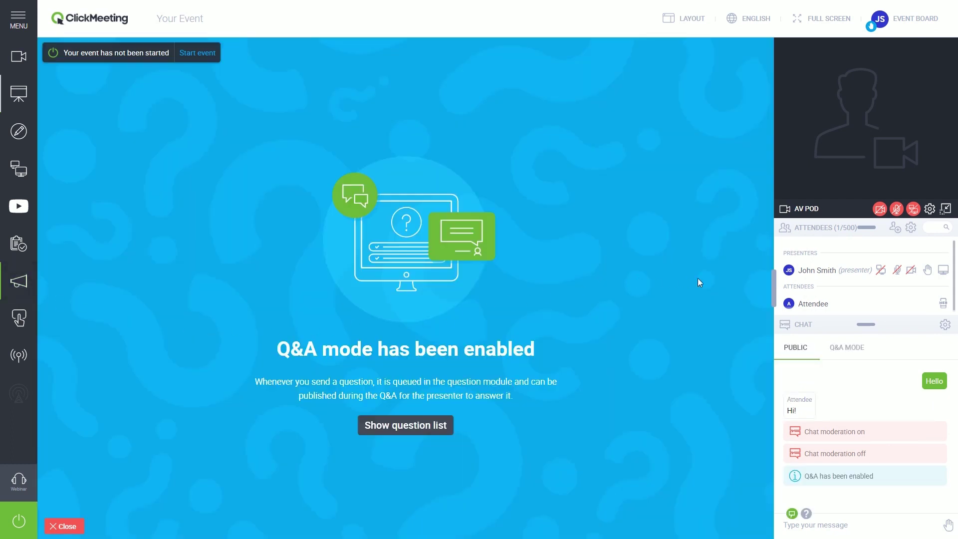
pyautogui.moveTo(773, 285); pyautogui.dragTo(614, 282)
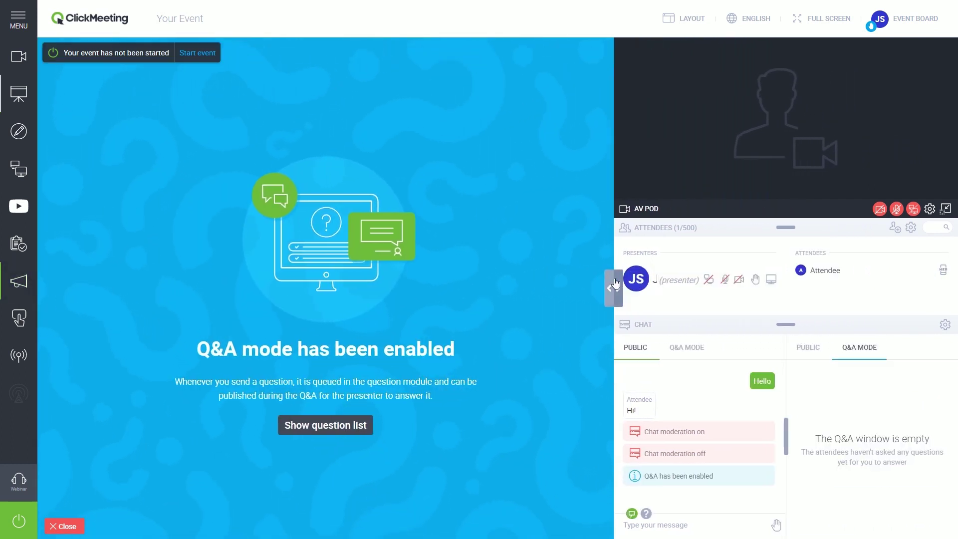
pyautogui.click(658, 527)
pyautogui.write('Question?')
pyautogui.click(647, 513)
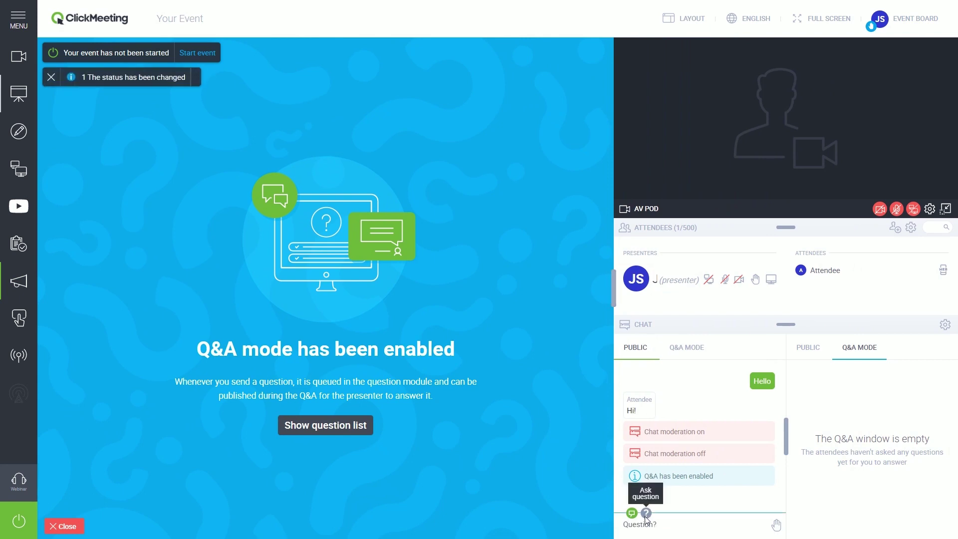
pyautogui.press('Return')
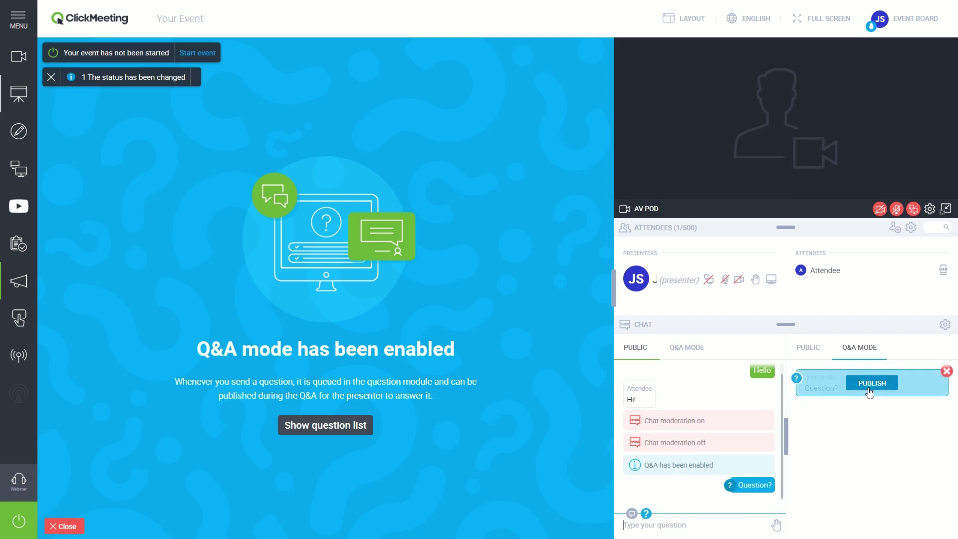
pyautogui.click(869, 393)
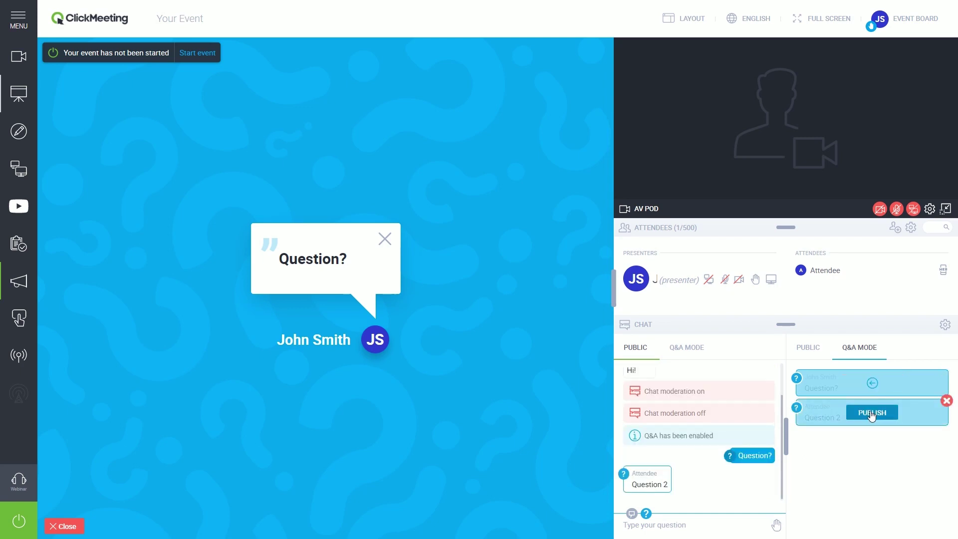
pyautogui.click(872, 412)
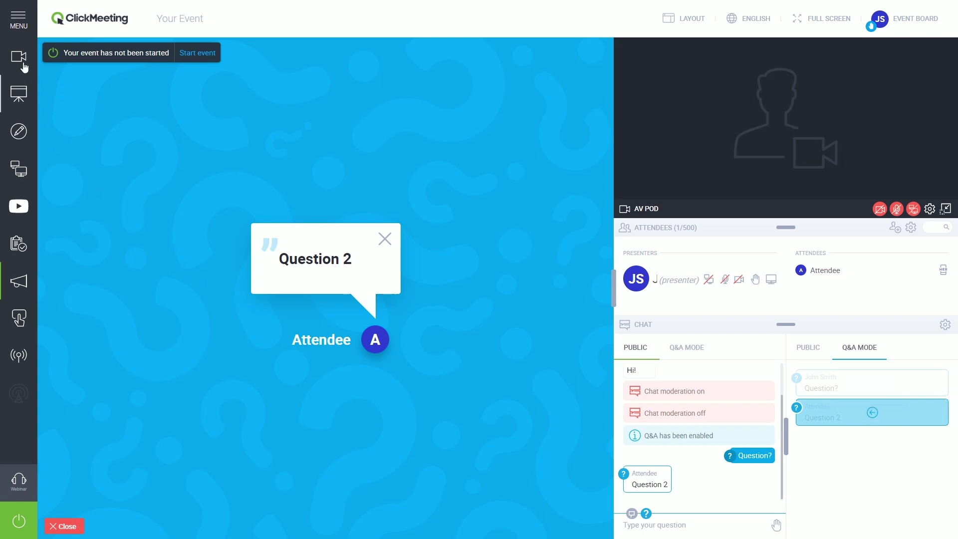
# - Save the current room state under Settings, then start the event from the menu
pyautogui.click(17, 25)
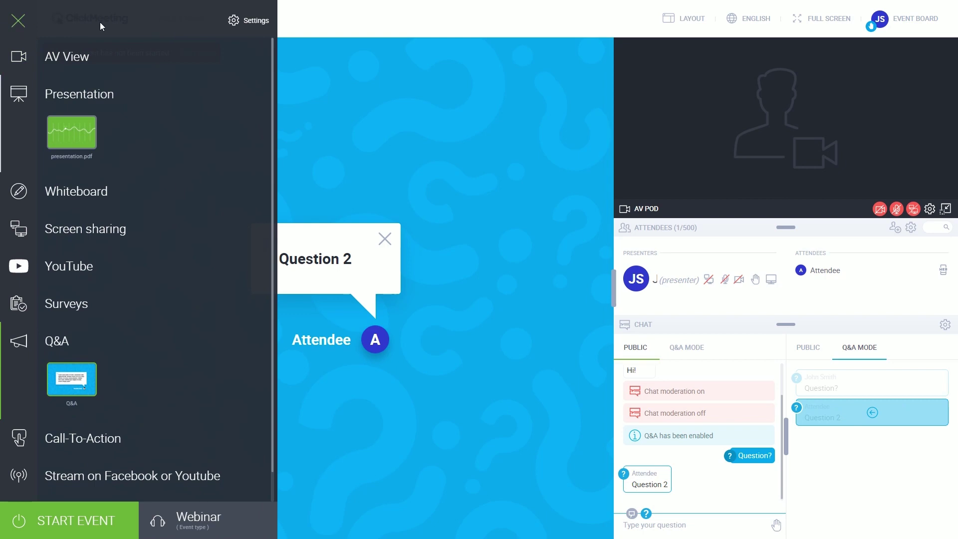
pyautogui.click(248, 24)
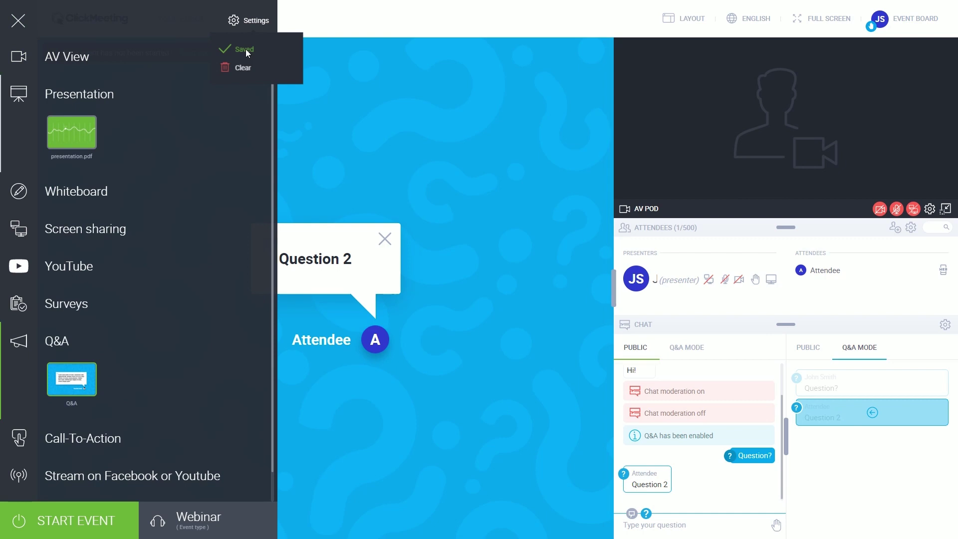
pyautogui.click(878, 207)
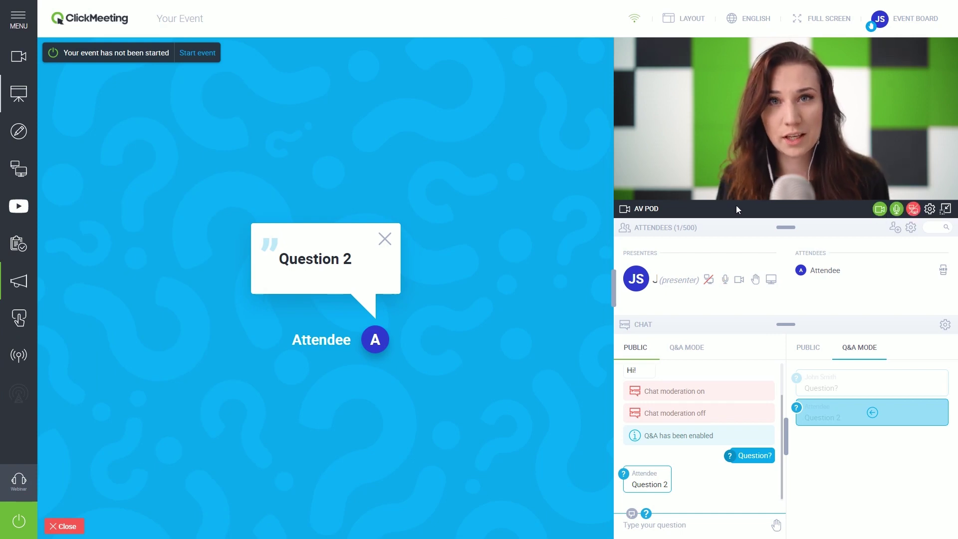
pyautogui.click(18, 22)
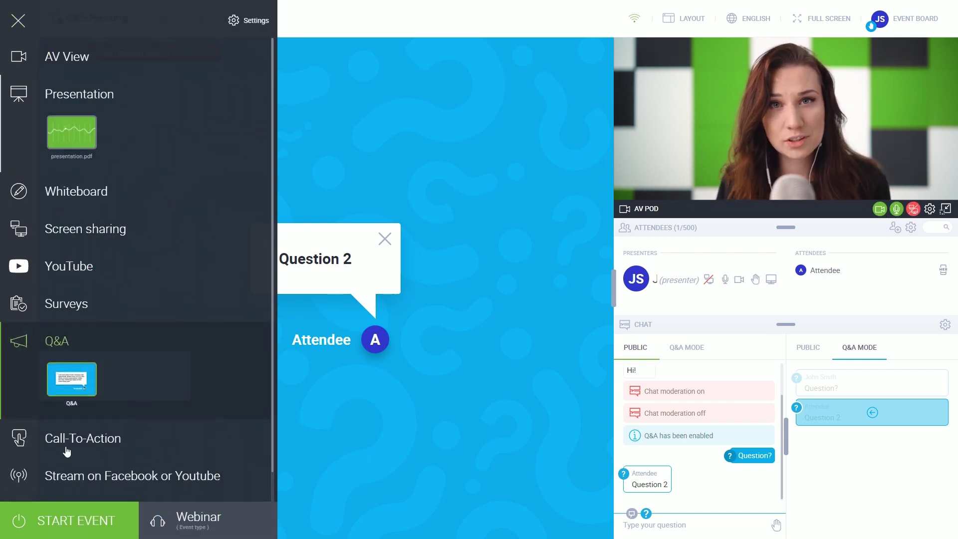
pyautogui.click(73, 514)
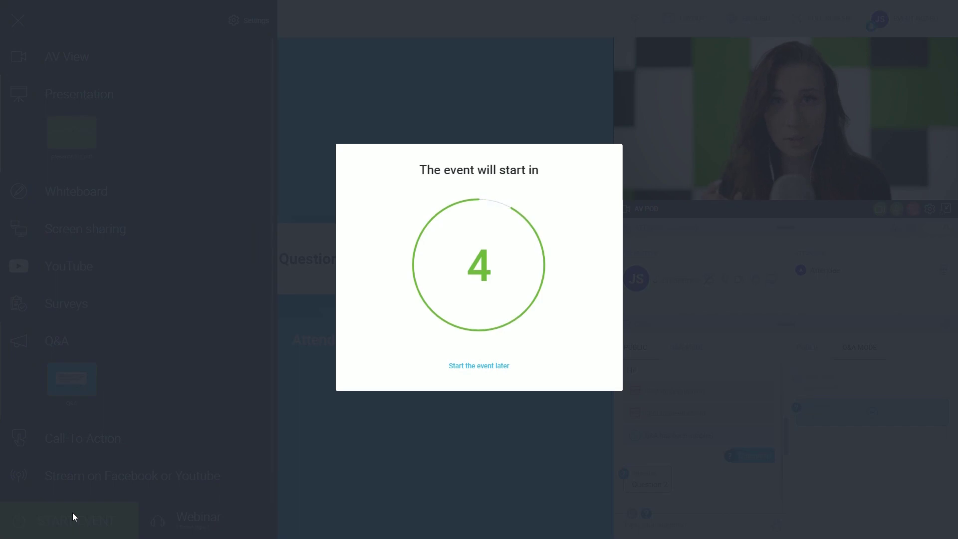